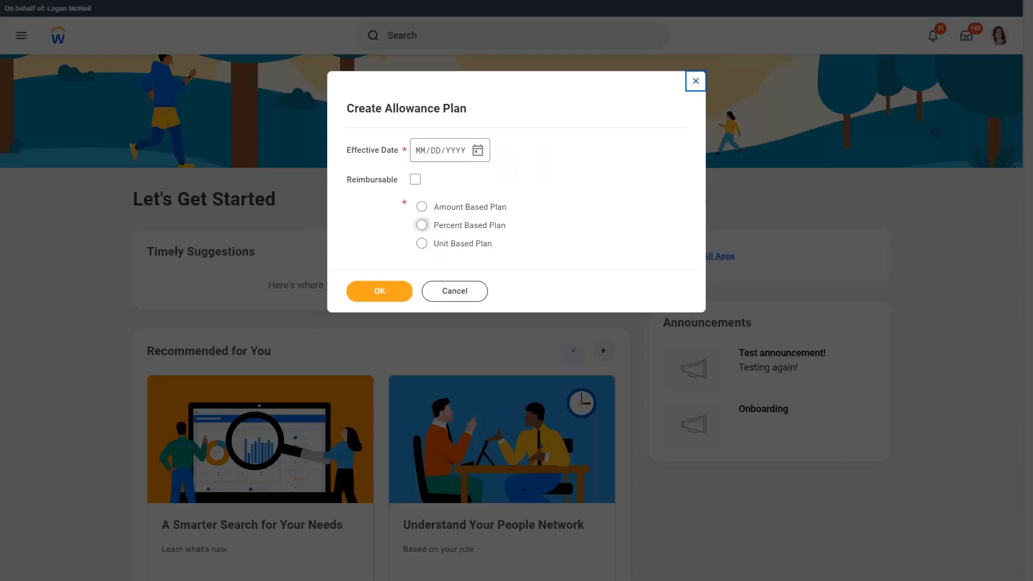
# Start an amount-based allowance plan with an effective date of 03/24/2022
pyautogui.click(421, 207)
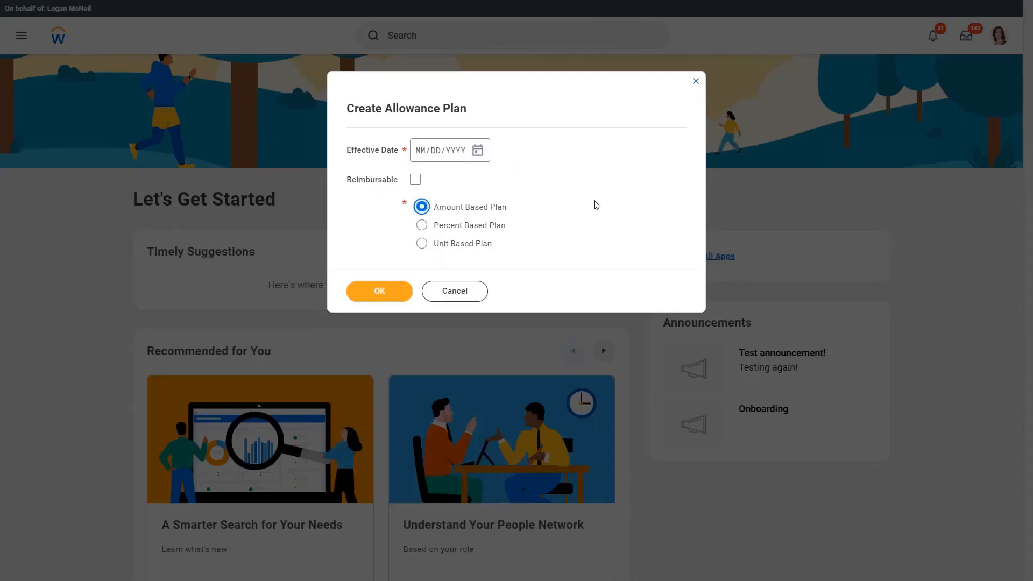
pyautogui.click(408, 291)
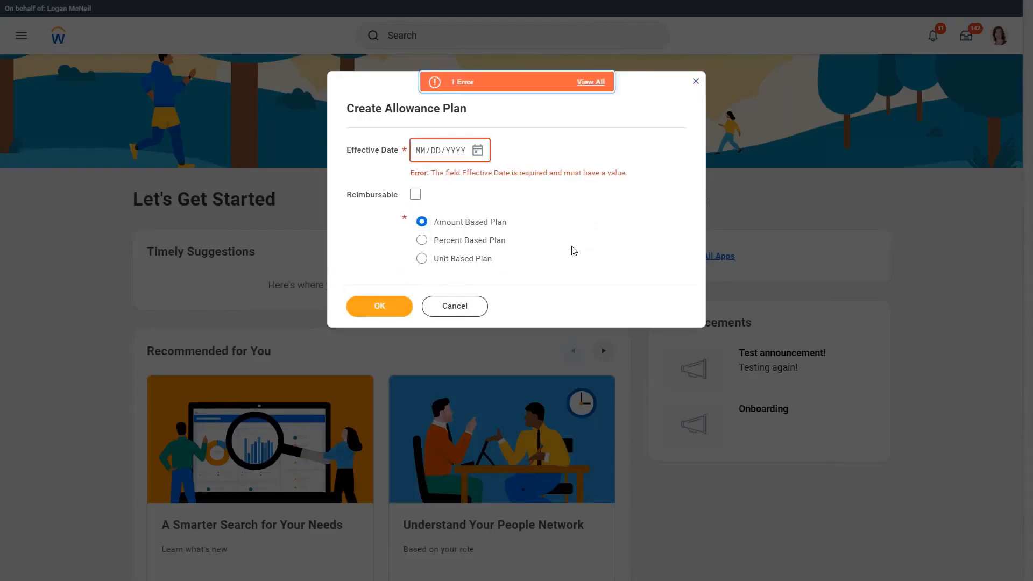
pyautogui.click(477, 150)
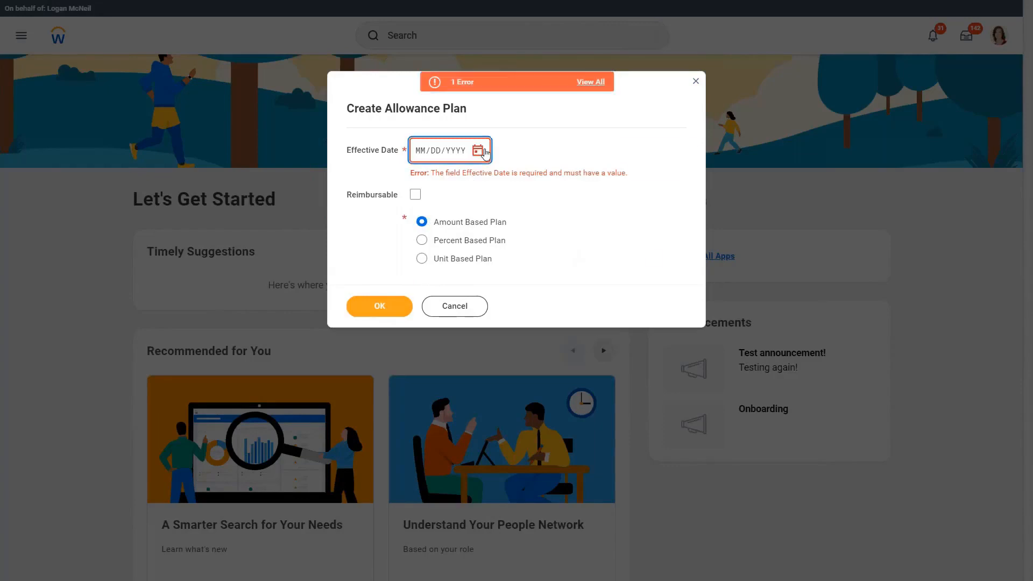
pyautogui.click(628, 259)
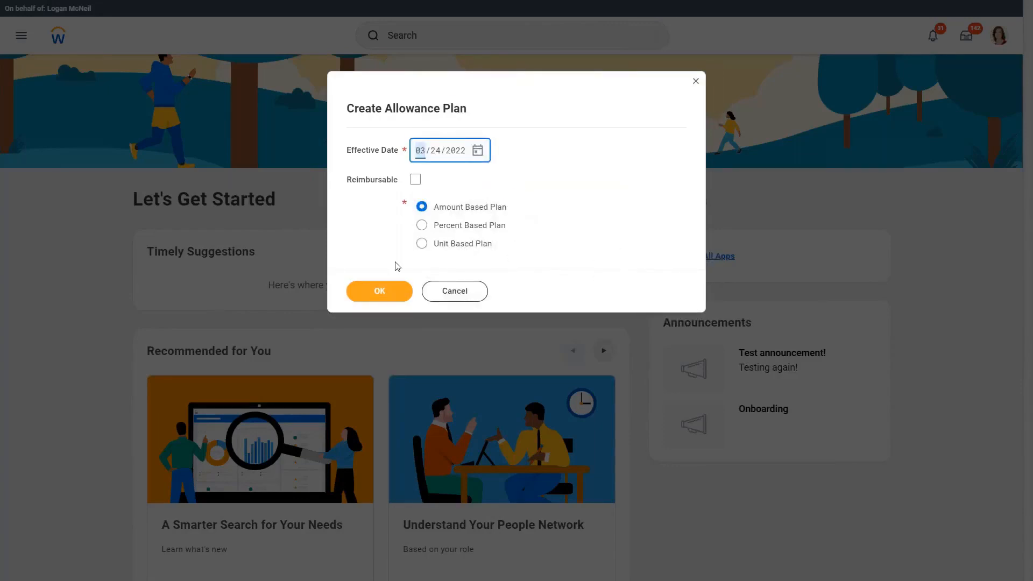
pyautogui.click(383, 294)
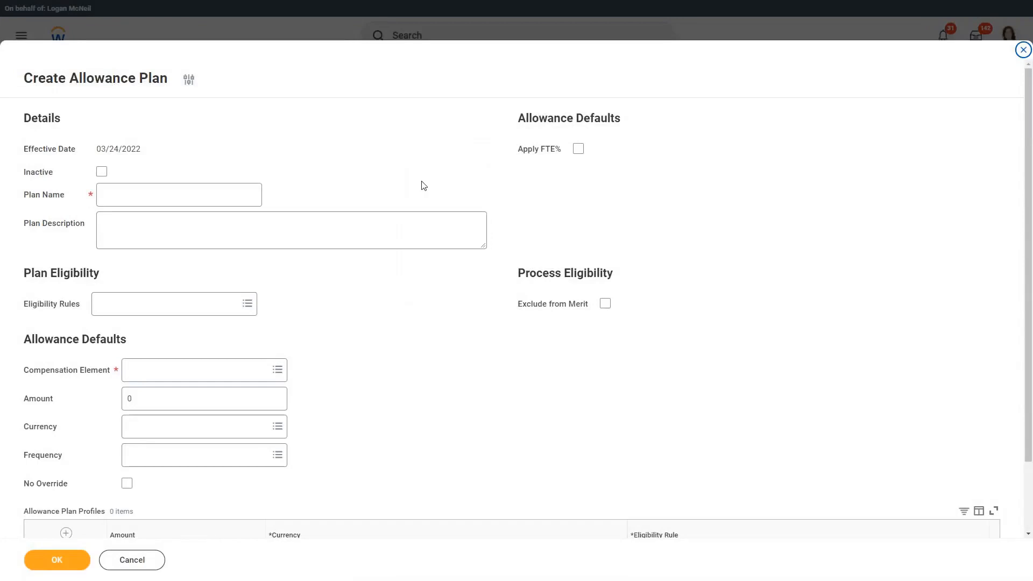
# Name the allowance plan WW_Car Allowance
pyautogui.hotkey('ctrl', '+')
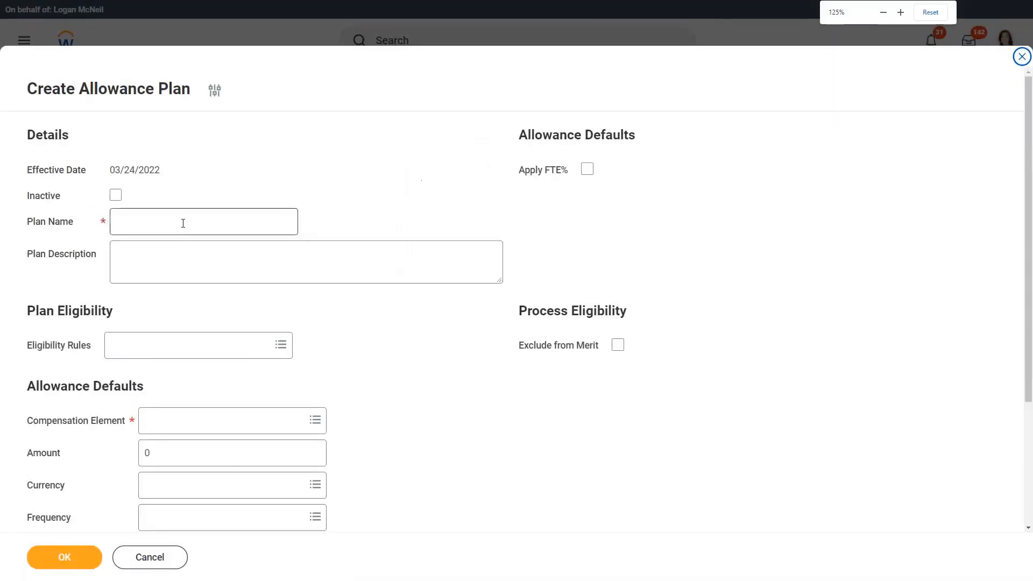
pyautogui.click(185, 222)
pyautogui.write('W')
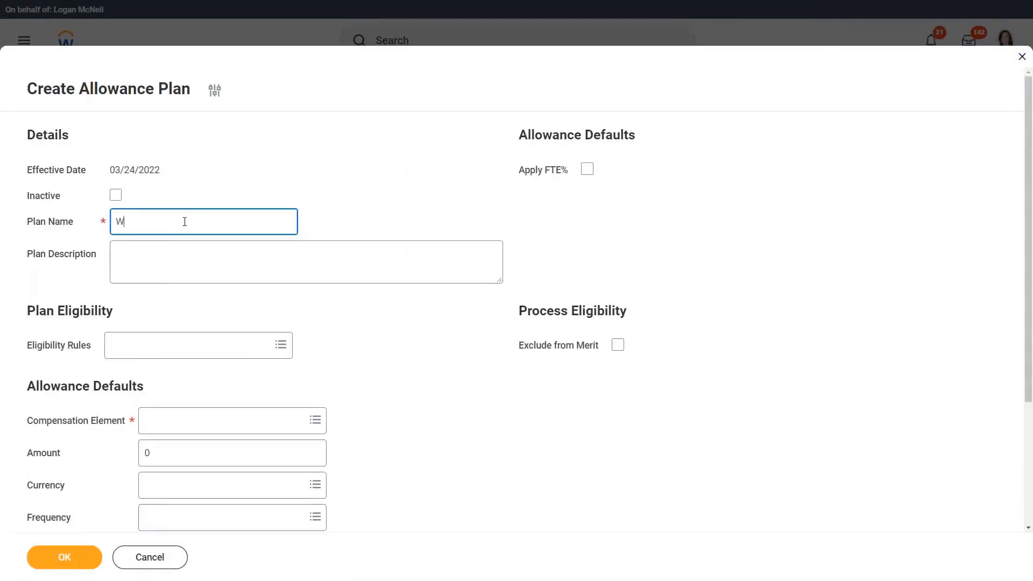
pyautogui.write('W_Car Allowance')
pyautogui.scroll(-1, 388, 200)
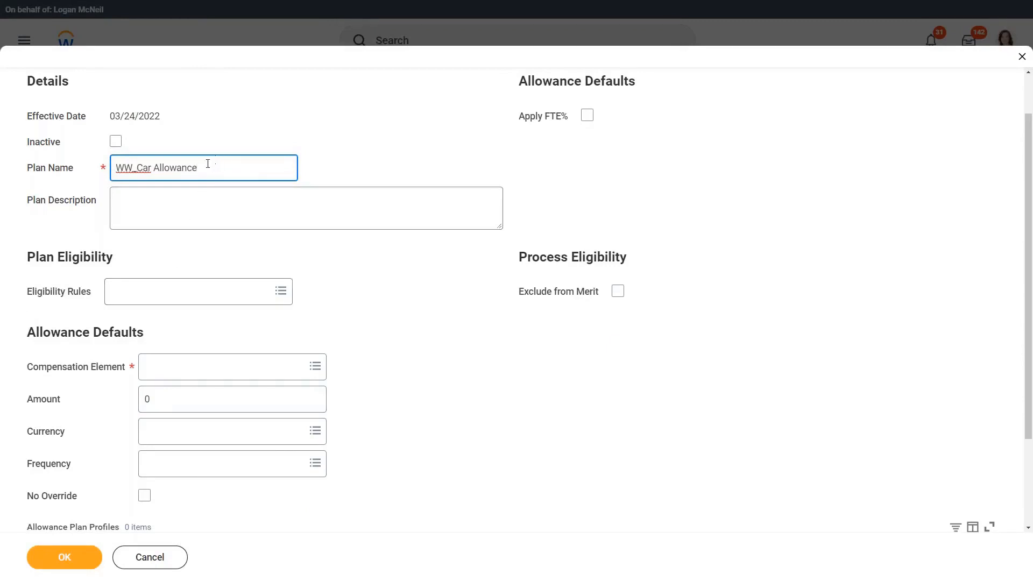
pyautogui.tripleClick(228, 170)
pyautogui.moveTo(247, 169); pyautogui.dragTo(34, 168)
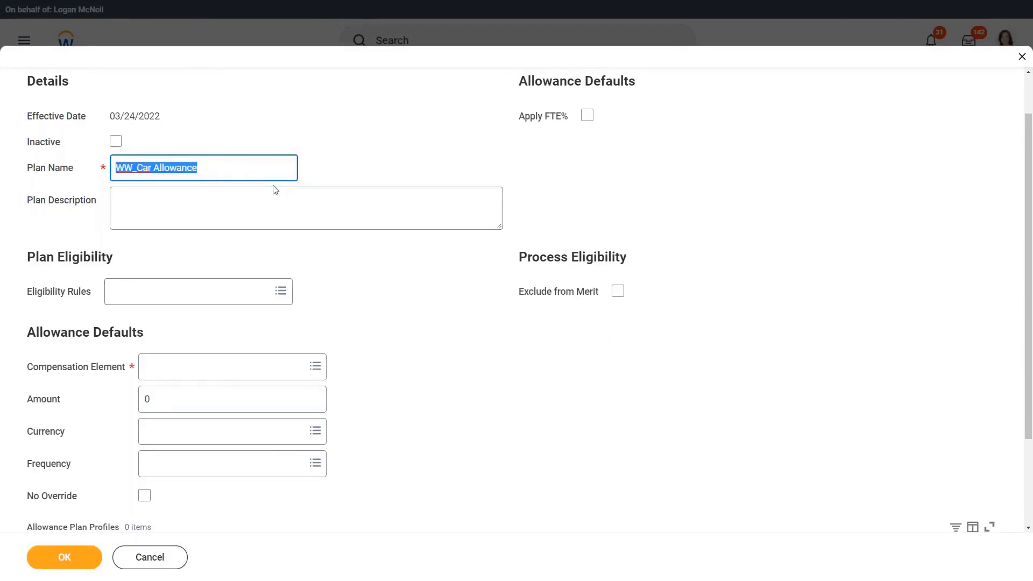
pyautogui.click(274, 185)
pyautogui.click(259, 173)
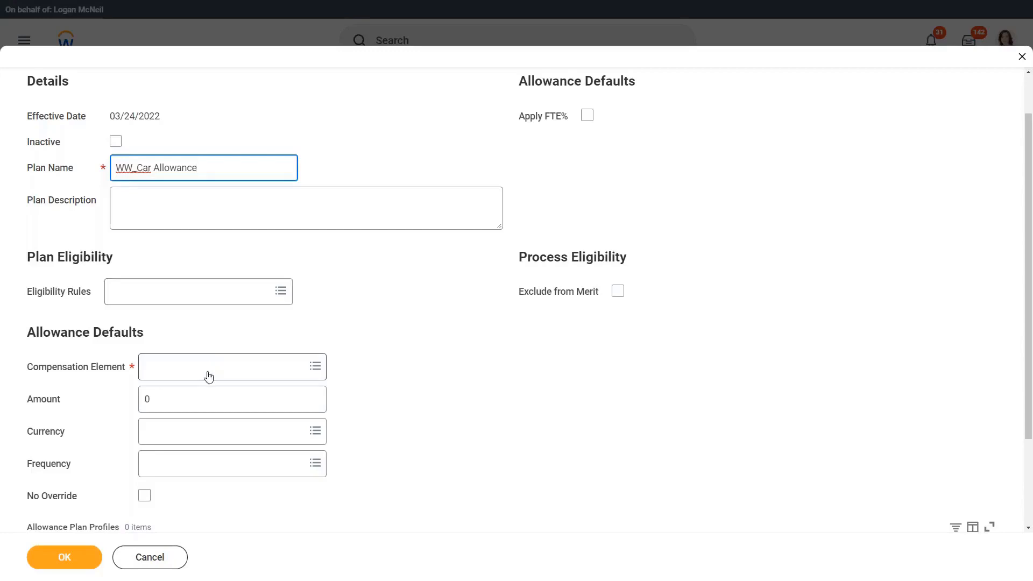
# Set the plan's compensation element to Car Allowance
pyautogui.click(180, 368)
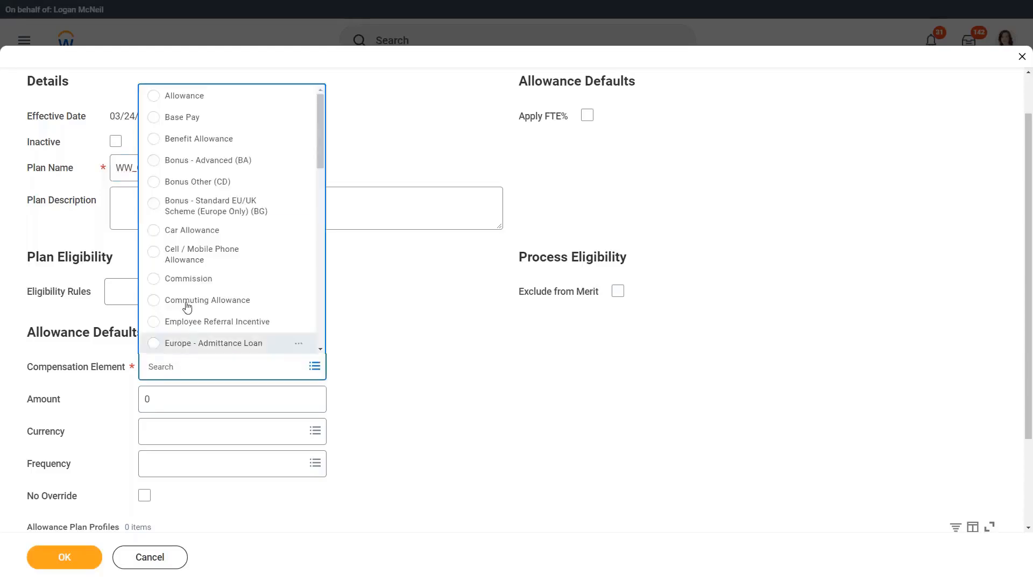
pyautogui.click(211, 233)
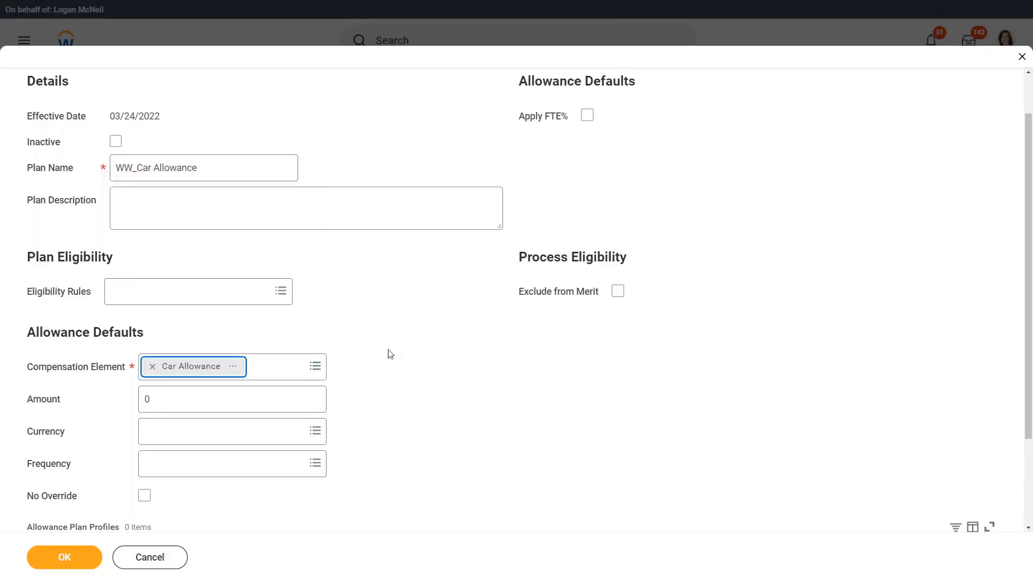
pyautogui.click(414, 323)
pyautogui.scroll(-2, 261, 372)
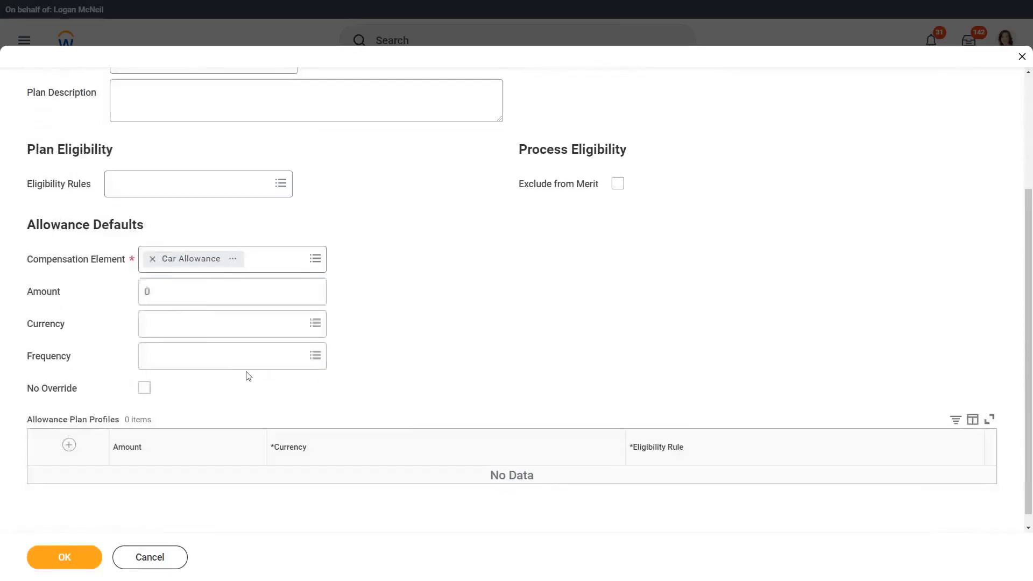
pyautogui.click(163, 290)
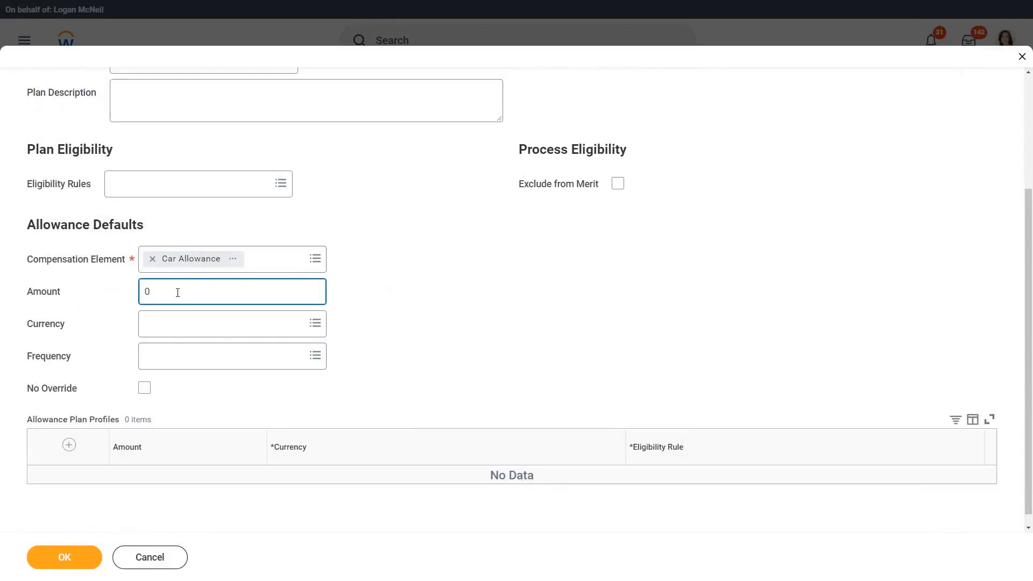
pyautogui.moveTo(178, 292); pyautogui.dragTo(122, 293)
pyautogui.click(195, 289)
pyautogui.moveTo(30, 292); pyautogui.dragTo(95, 295)
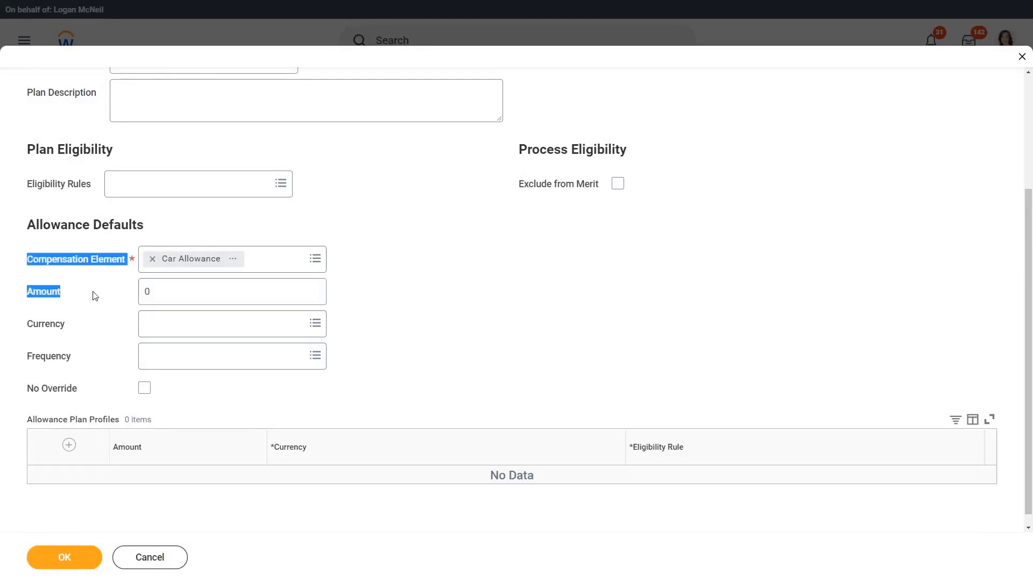
pyautogui.click(95, 296)
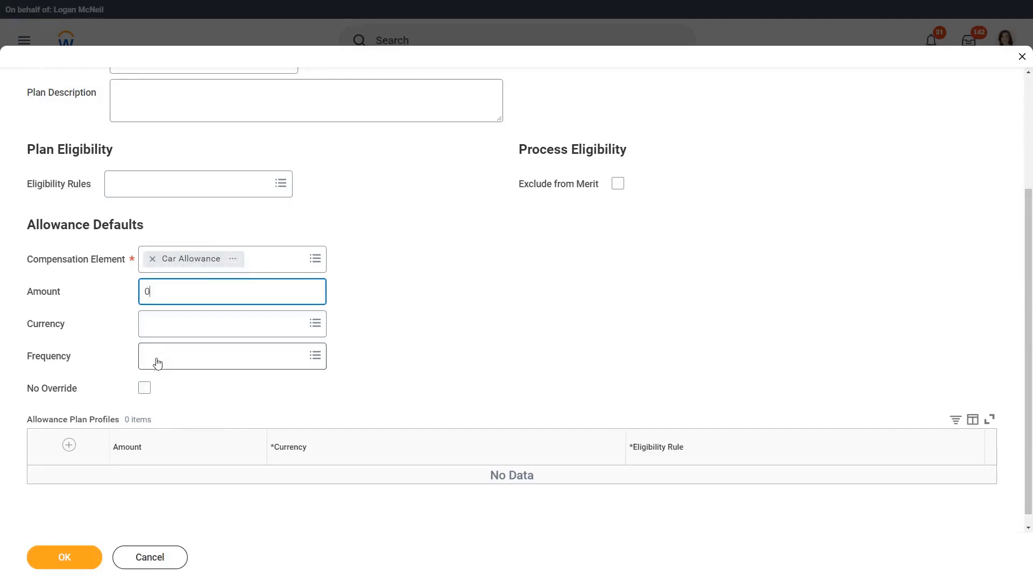
# Set the default allowance frequency to Annual
pyautogui.click(178, 358)
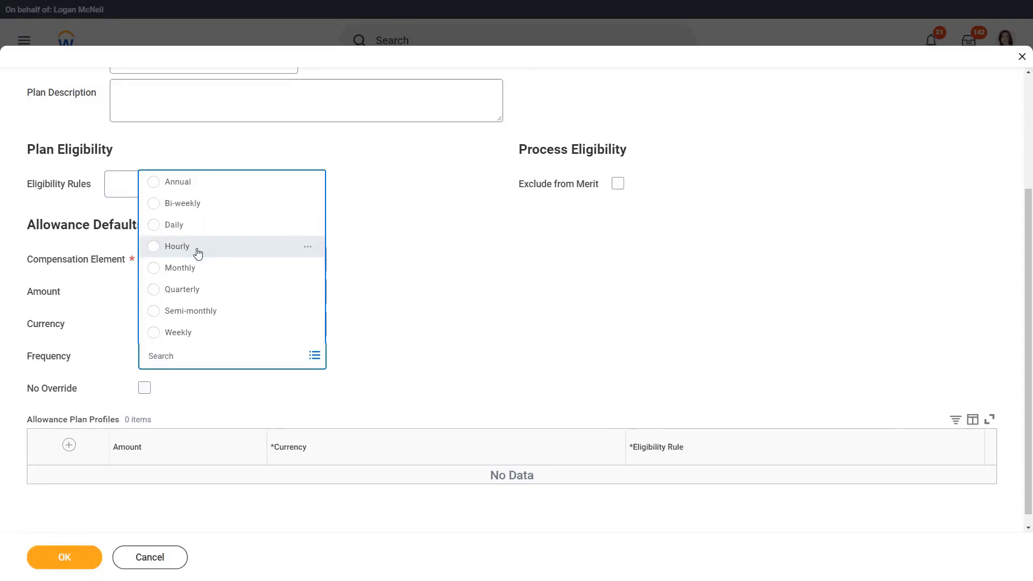
pyautogui.click(183, 183)
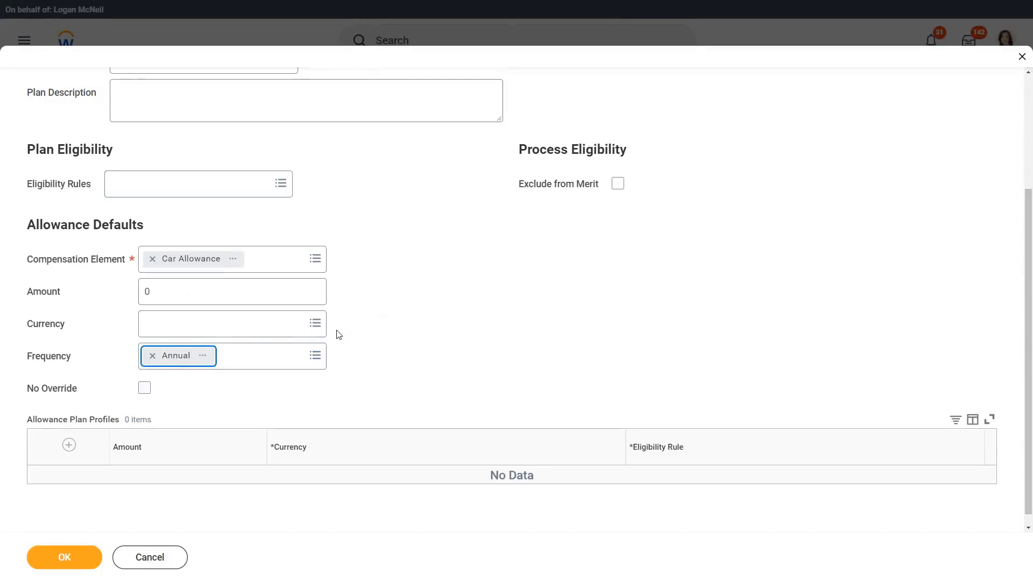
pyautogui.scroll(-1, 336, 334)
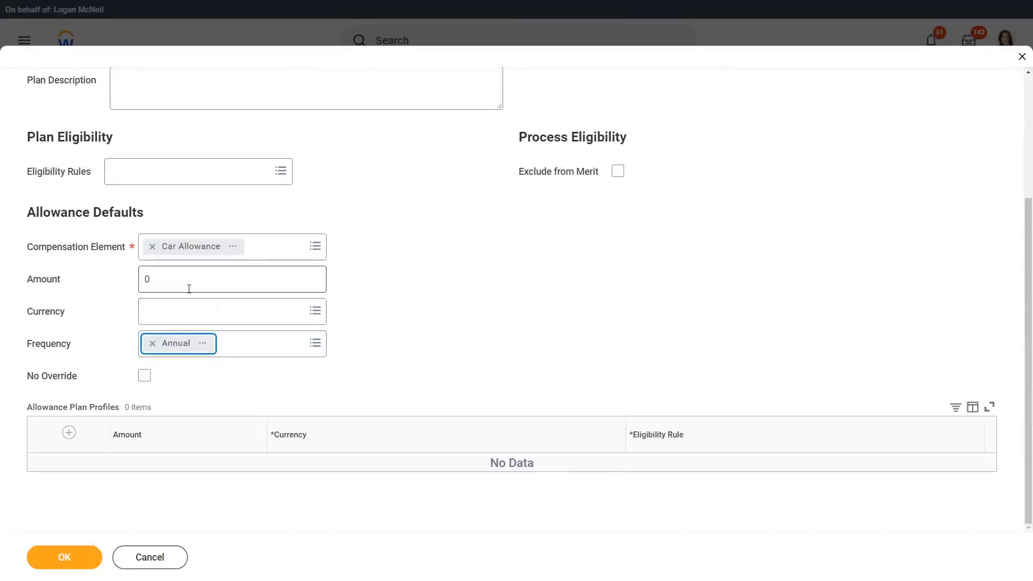
pyautogui.click(70, 434)
pyautogui.scroll(-1, 331, 409)
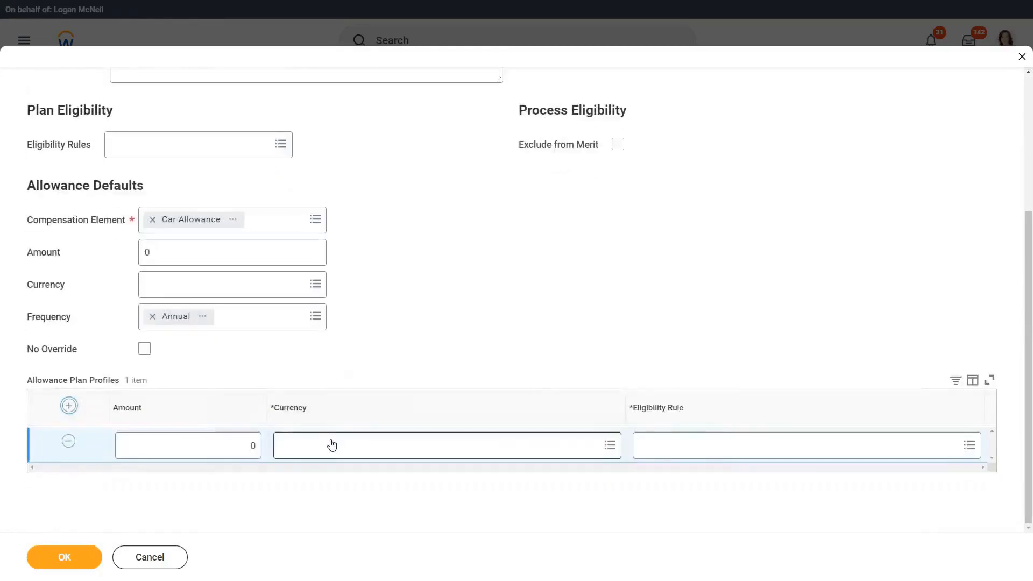
pyautogui.click(70, 445)
# Set the default allowance amount to 1200 and its currency to USD
pyautogui.moveTo(179, 279); pyautogui.dragTo(87, 290)
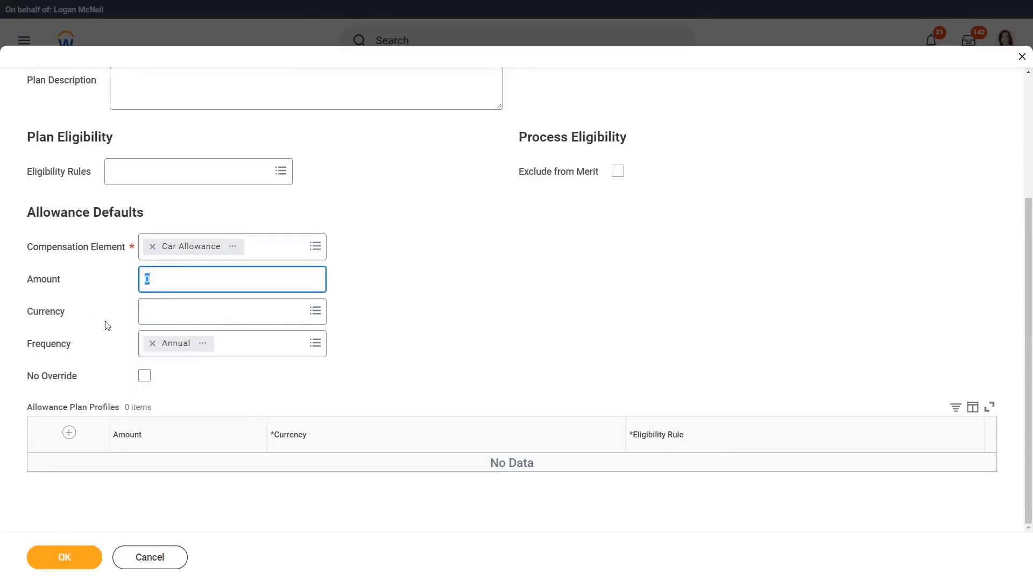
pyautogui.write('1200')
pyautogui.press('Tab')
pyautogui.write('usd')
pyautogui.press('Return')
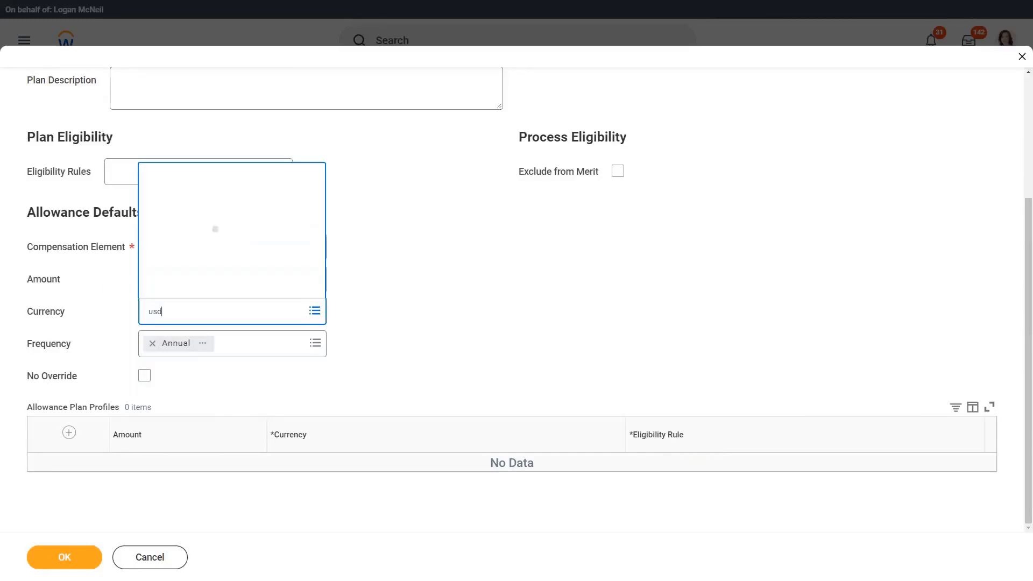
pyautogui.click(516, 291)
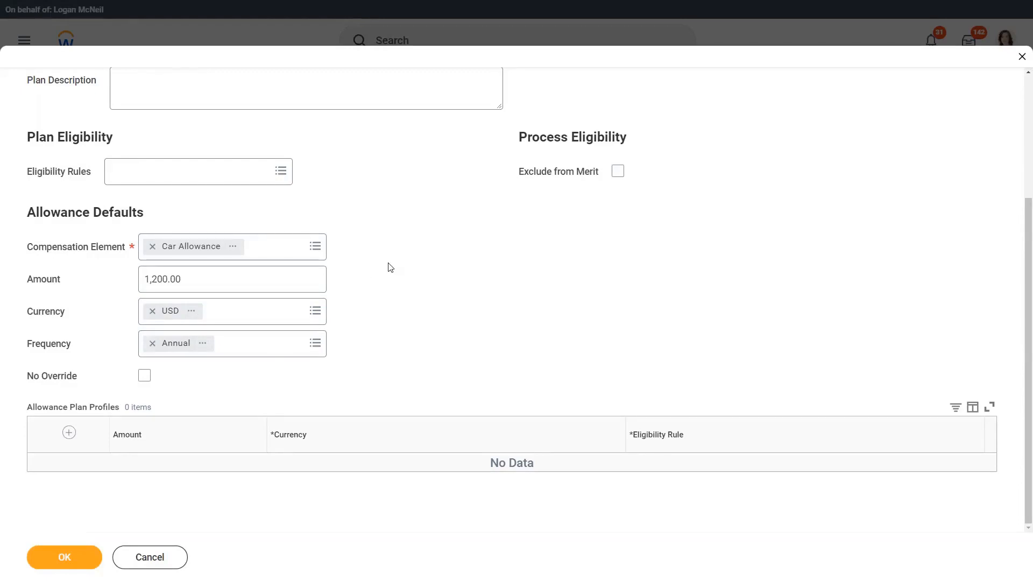
# Exclude the allowance plan from merit in the process eligibility settings
pyautogui.scroll(1, 390, 267)
pyautogui.scroll(3, 404, 264)
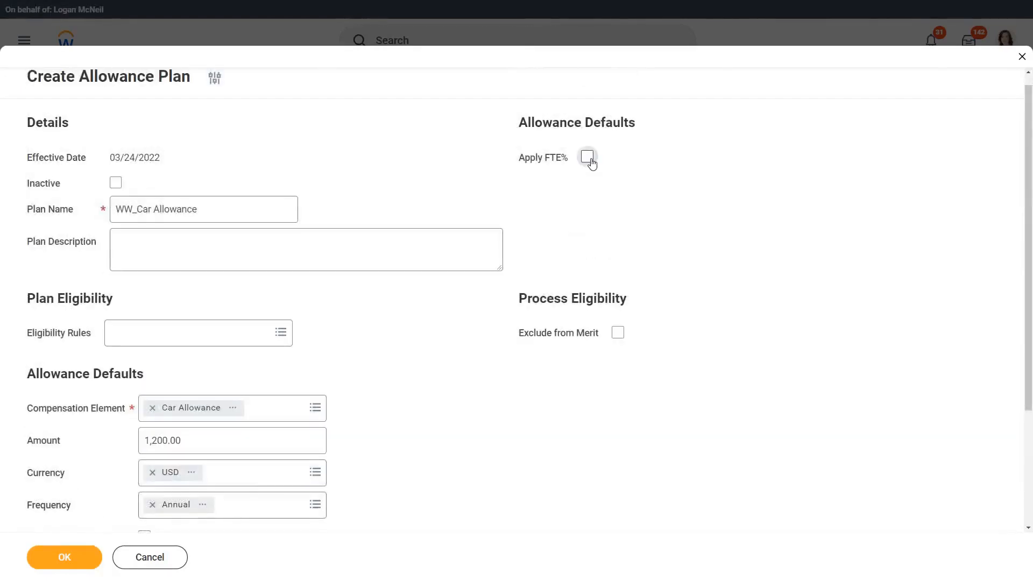
pyautogui.moveTo(591, 164)
pyautogui.scroll(-2, 650, 226)
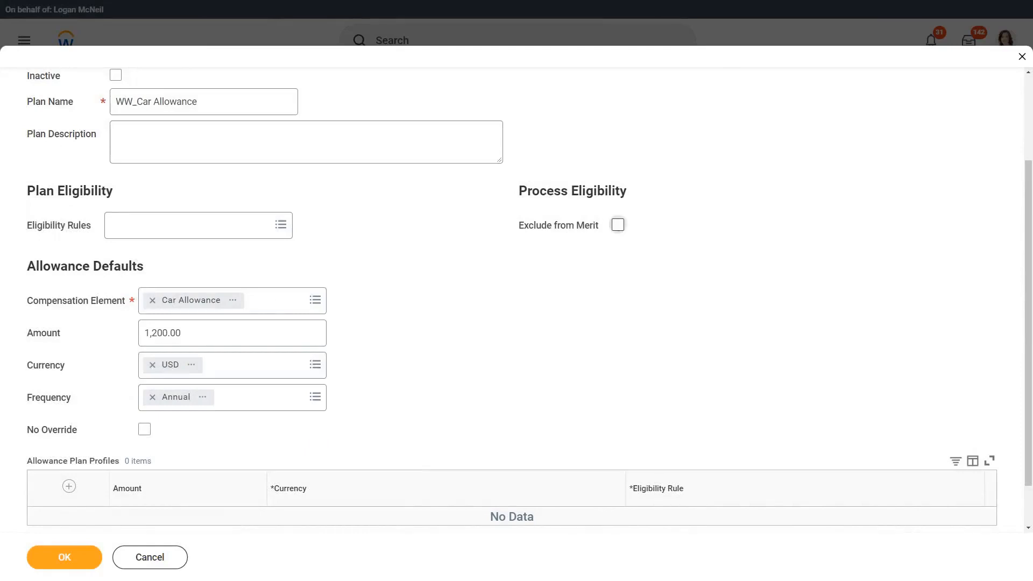
pyautogui.click(618, 226)
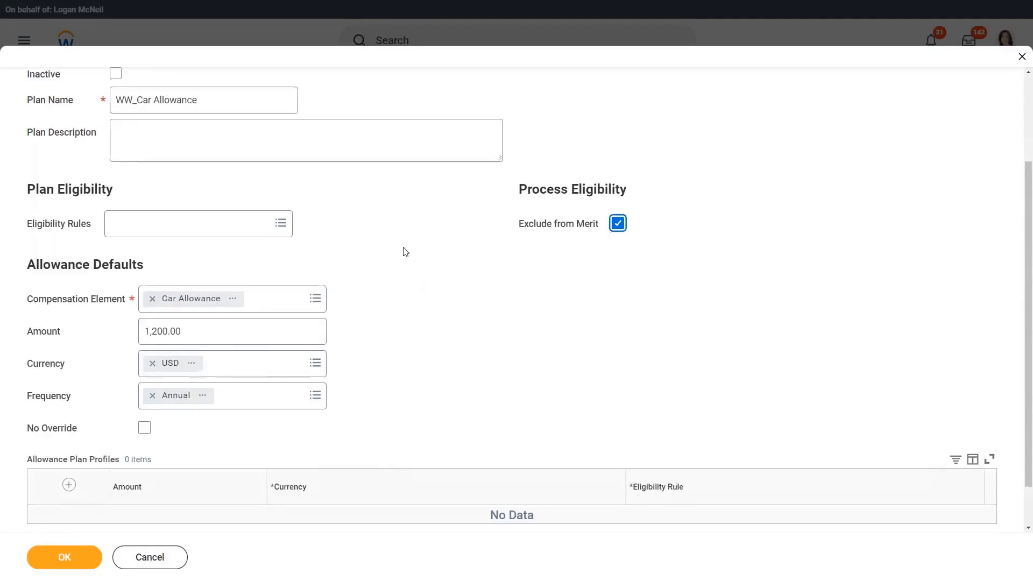
# Add an allowance plan profile with an amount of 1200 and the currency USD
pyautogui.scroll(-1, 412, 249)
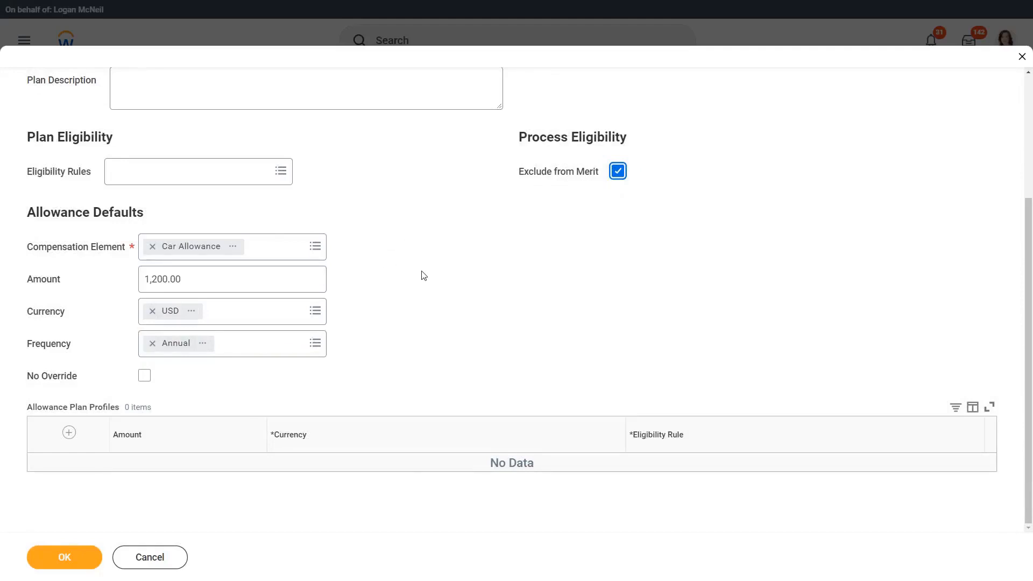
pyautogui.doubleClick(98, 411)
pyautogui.click(474, 365)
pyautogui.click(69, 432)
pyautogui.scroll(-1, 473, 317)
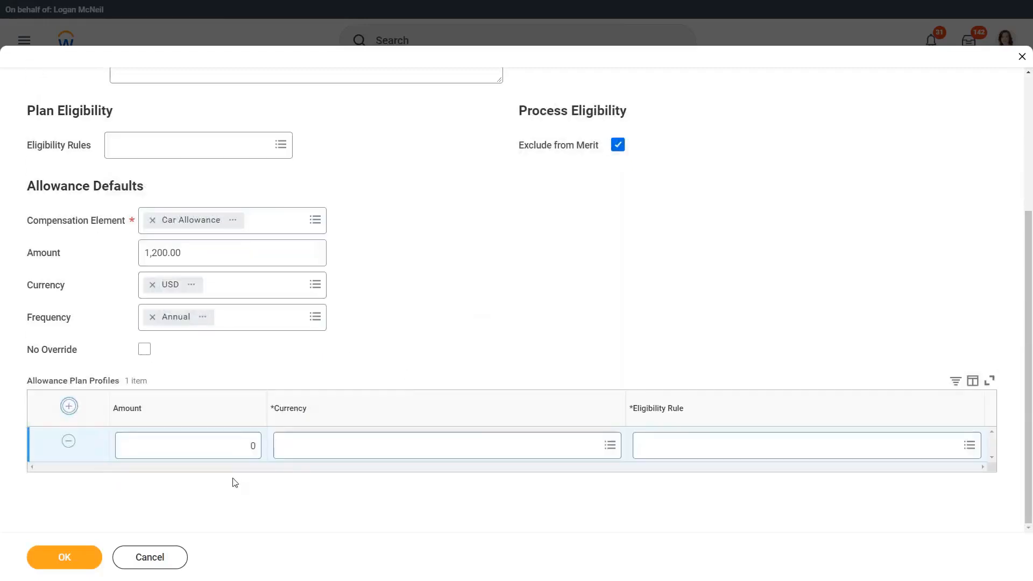
pyautogui.click(231, 450)
pyautogui.write('1200')
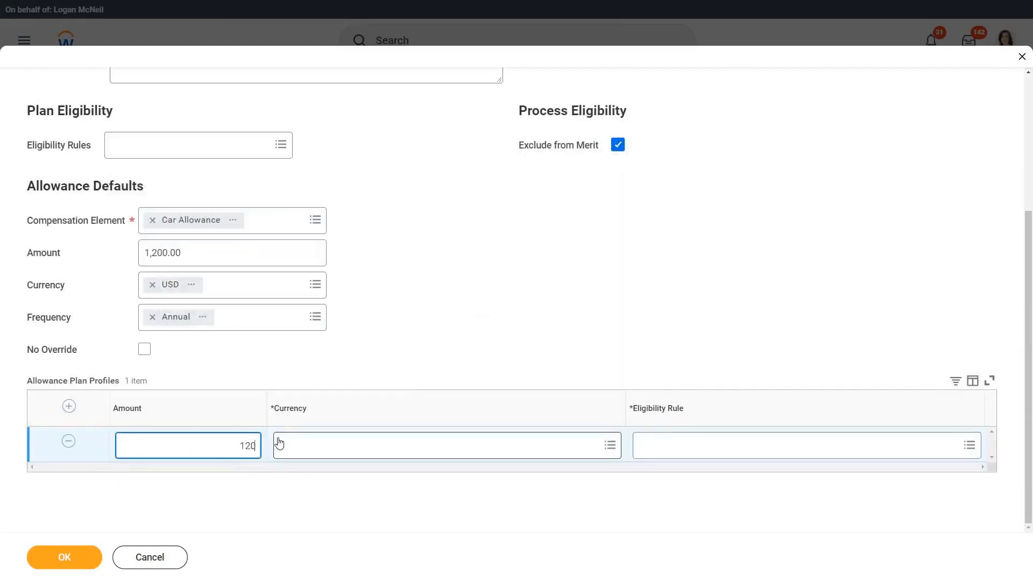
pyautogui.click(277, 446)
pyautogui.write('usd')
pyautogui.press('Return')
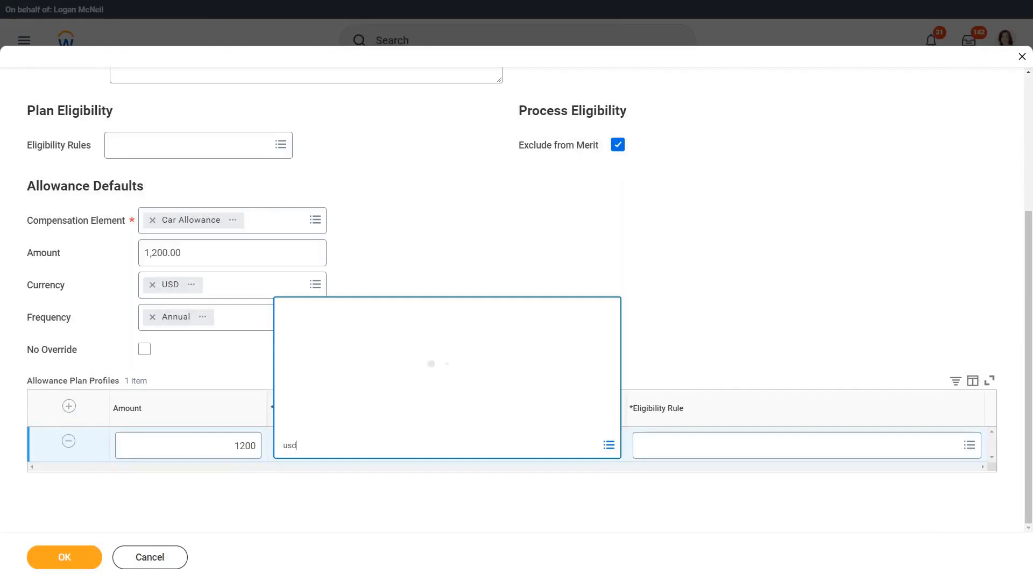
# Set the USD profile's eligibility rule to Country - United States of America
pyautogui.click(723, 456)
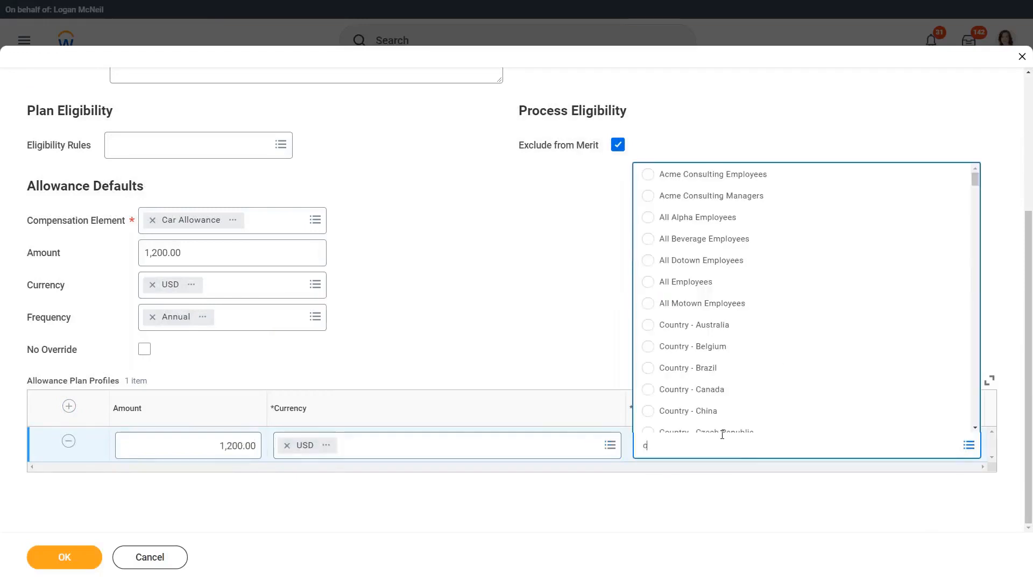
pyautogui.write('country united states')
pyautogui.press('Return')
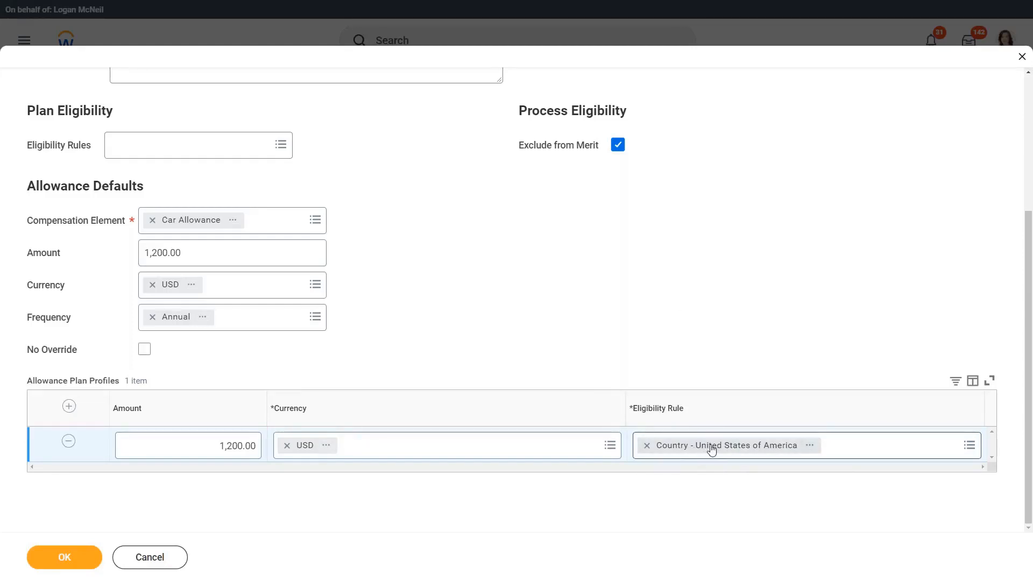
# Add a second allowance plan profile with an amount of 900 and the currency GBP
pyautogui.click(74, 411)
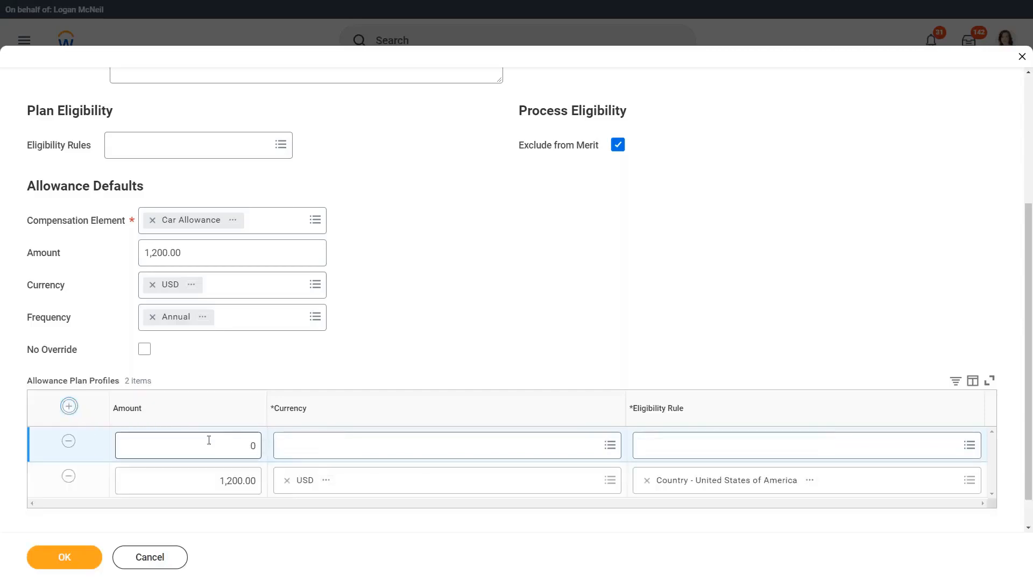
pyautogui.write('900')
pyautogui.click(282, 449)
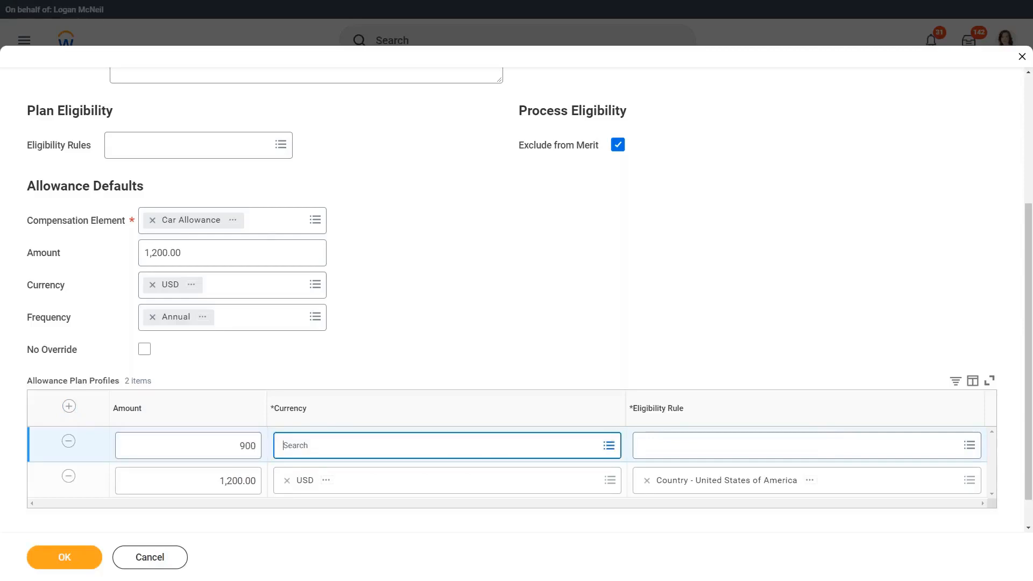
pyautogui.write('gbp')
pyautogui.press('Return')
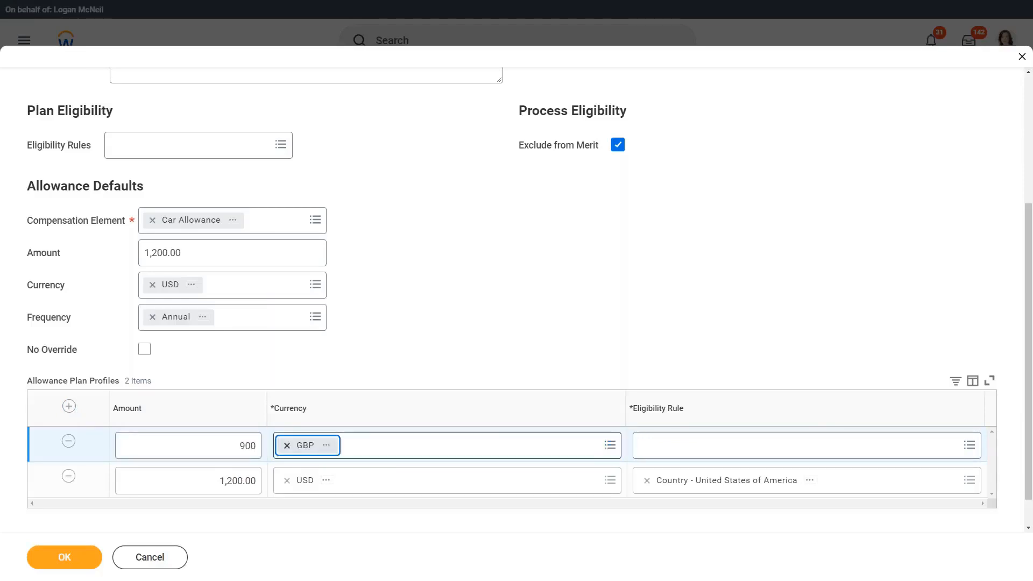
# Set the GBP profile's eligibility rule to Country - United Kingdom
pyautogui.click(683, 451)
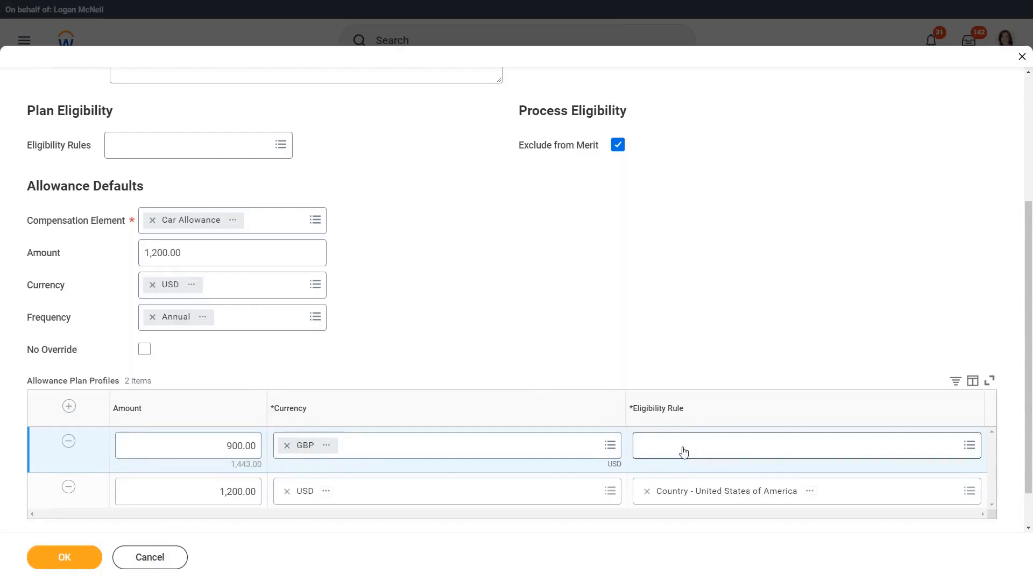
pyautogui.write('cou')
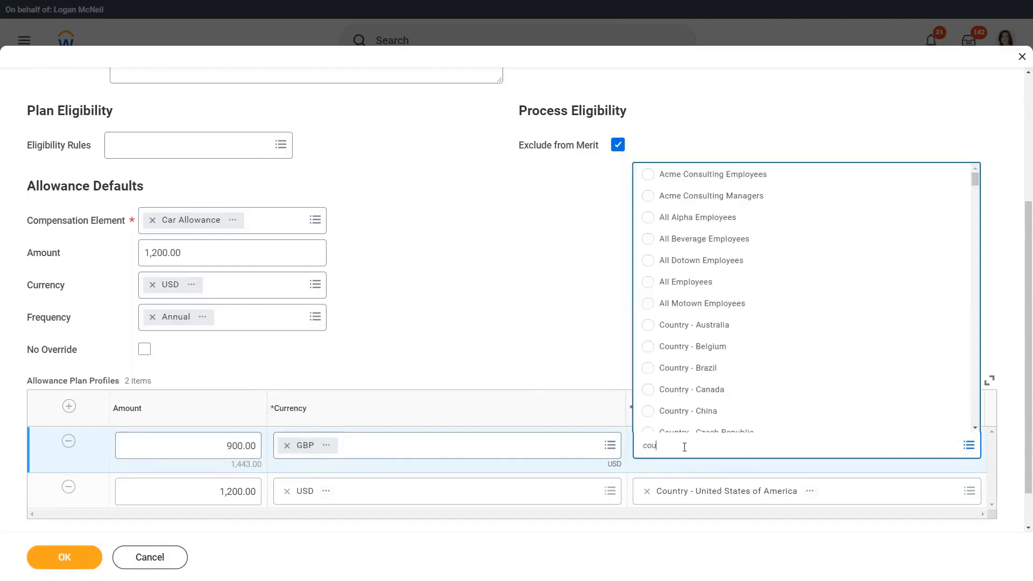
pyautogui.write('ntry united kingdom')
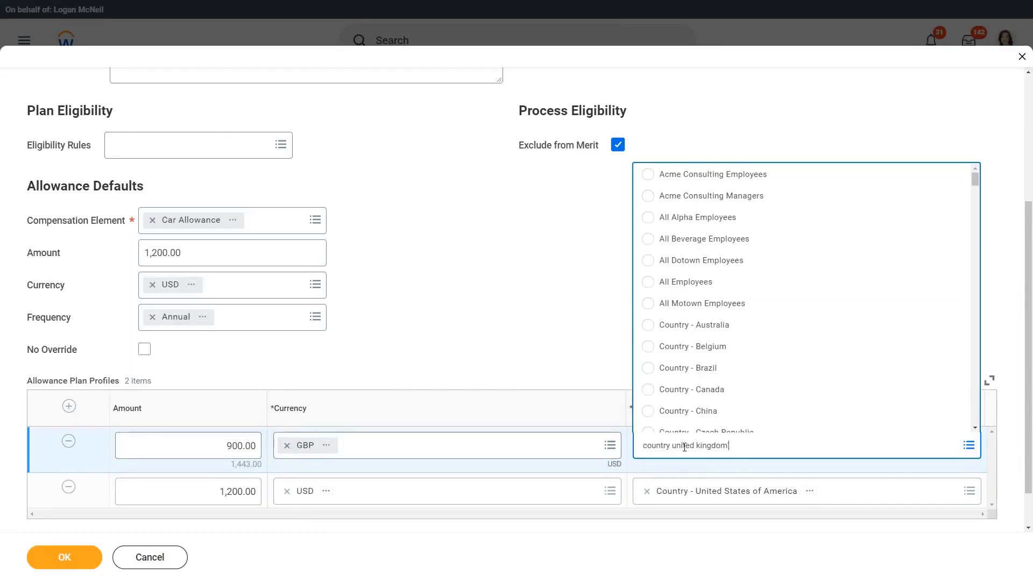
pyautogui.press('Return')
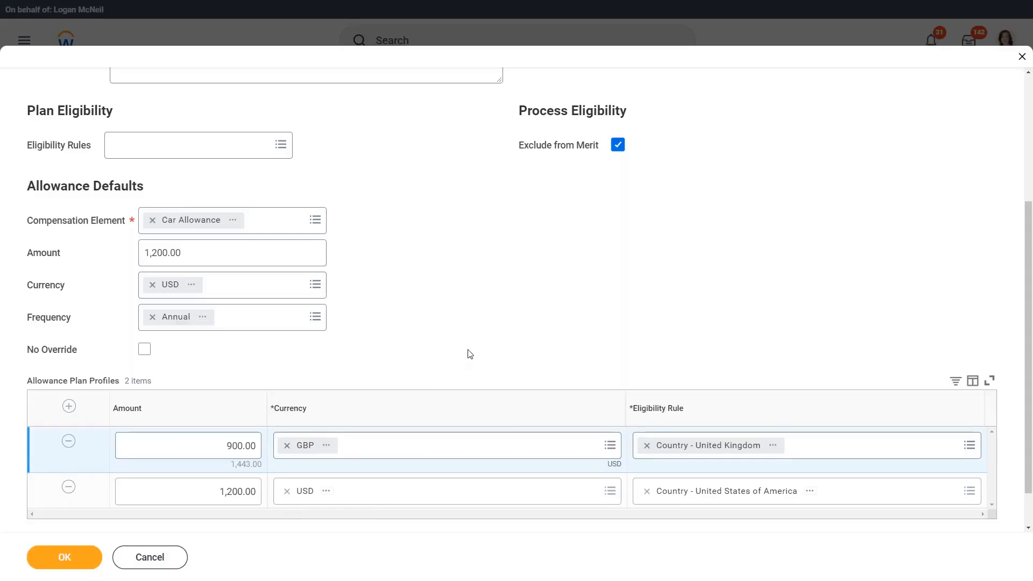
# Examine the rule conditions of the Country - United Kingdom eligibility rule, and close its details
pyautogui.moveTo(225, 468)
pyautogui.scroll(-2, 476, 263)
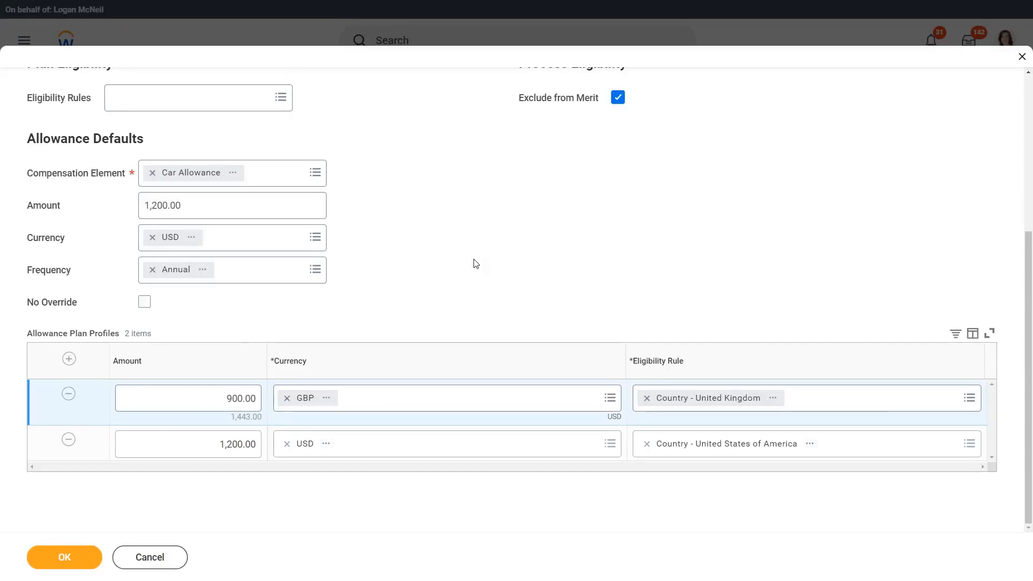
pyautogui.click(774, 398)
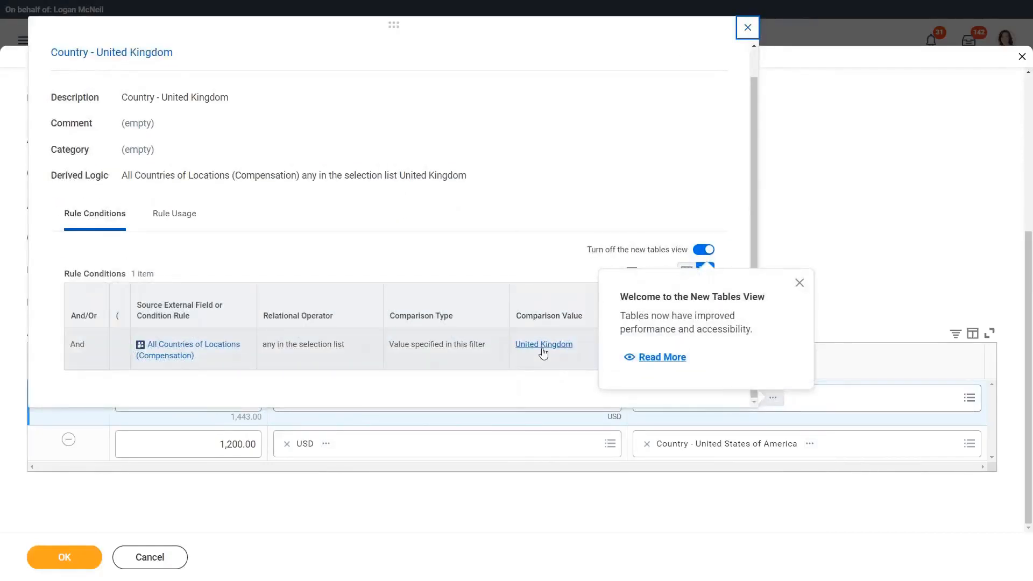
pyautogui.click(748, 30)
pyautogui.click(748, 31)
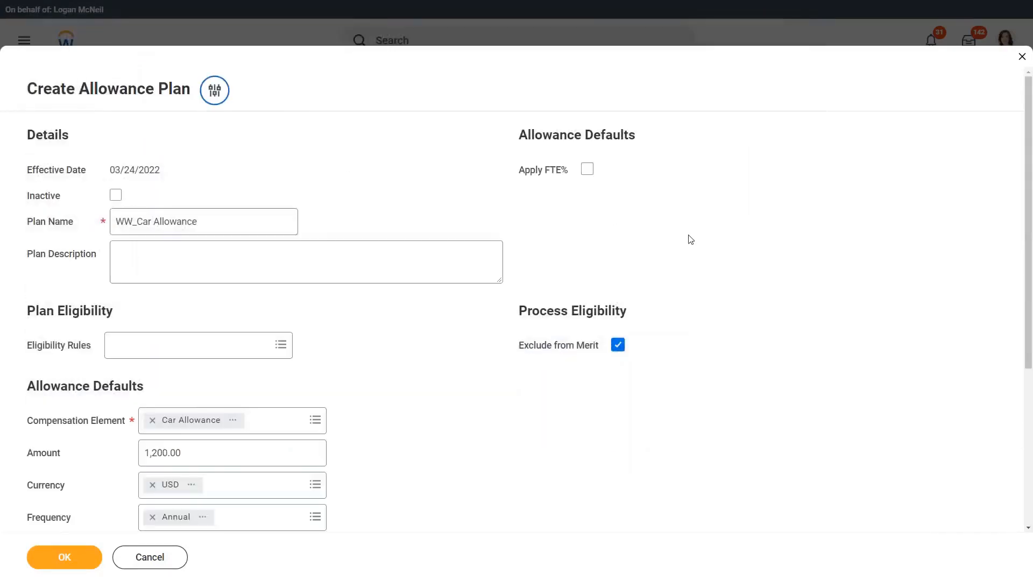
pyautogui.scroll(-5, 688, 238)
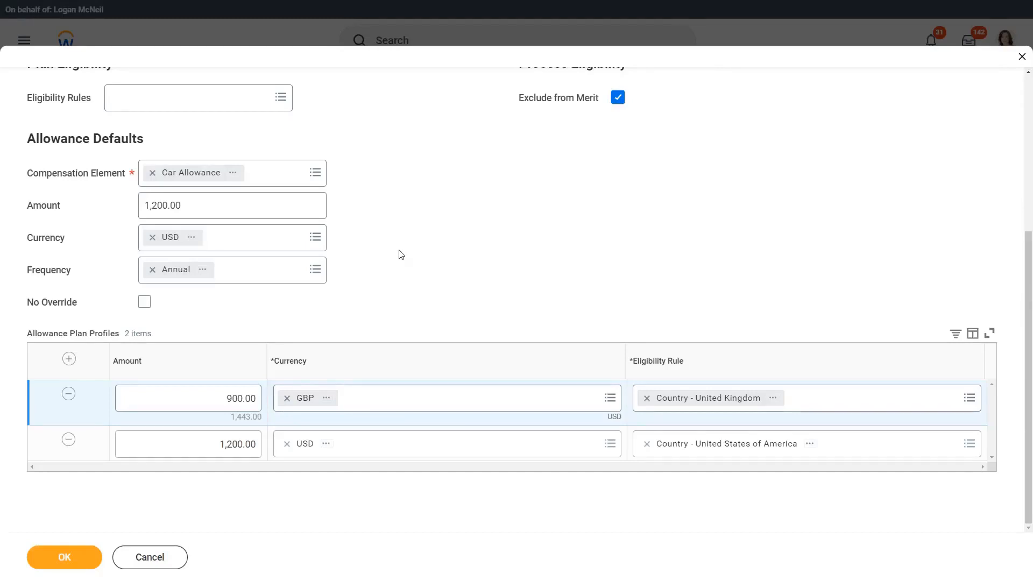
pyautogui.scroll(1, 394, 251)
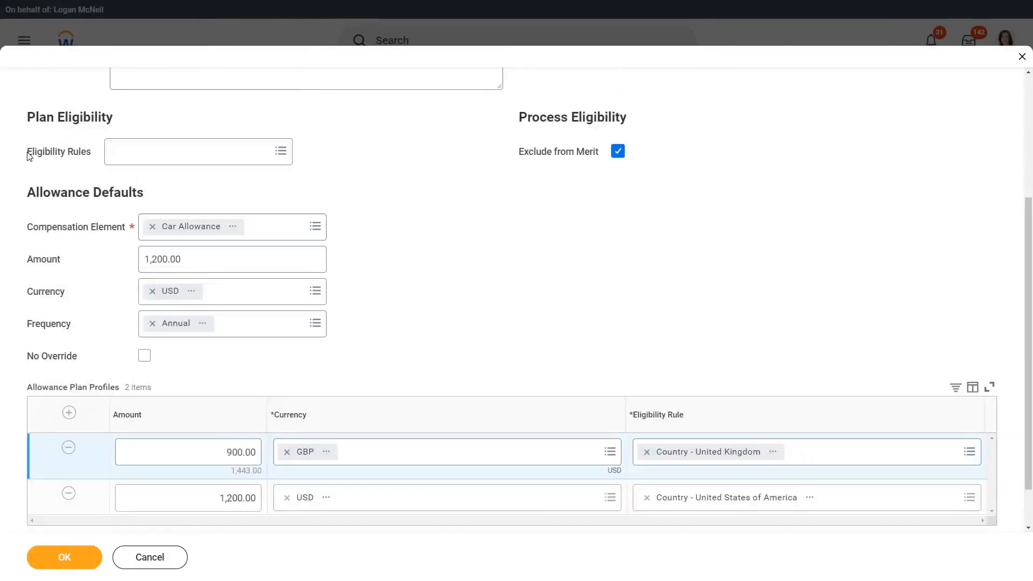
pyautogui.moveTo(29, 155); pyautogui.dragTo(85, 160)
pyautogui.click(402, 188)
pyautogui.moveTo(29, 156); pyautogui.dragTo(94, 160)
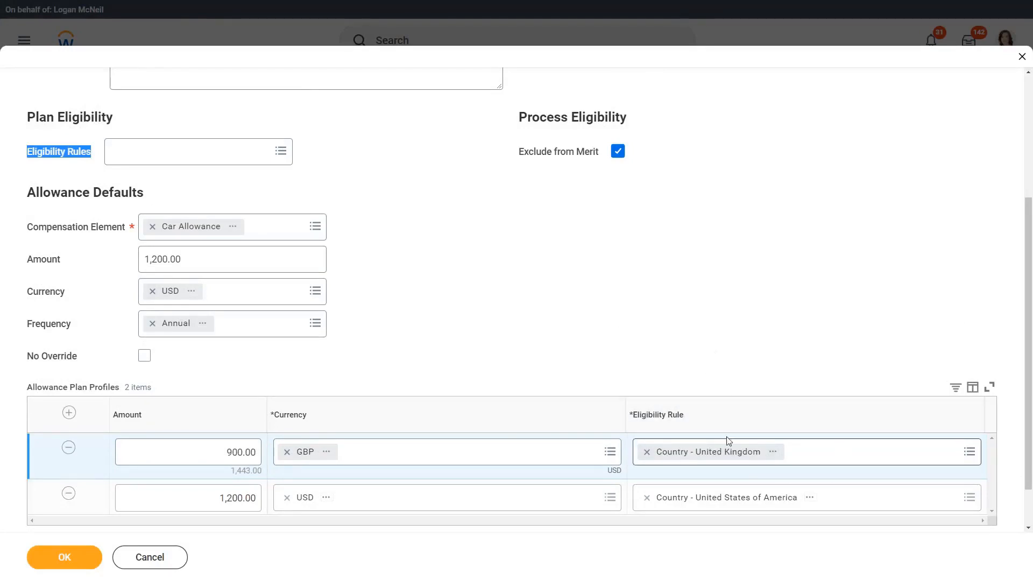
pyautogui.press('super')
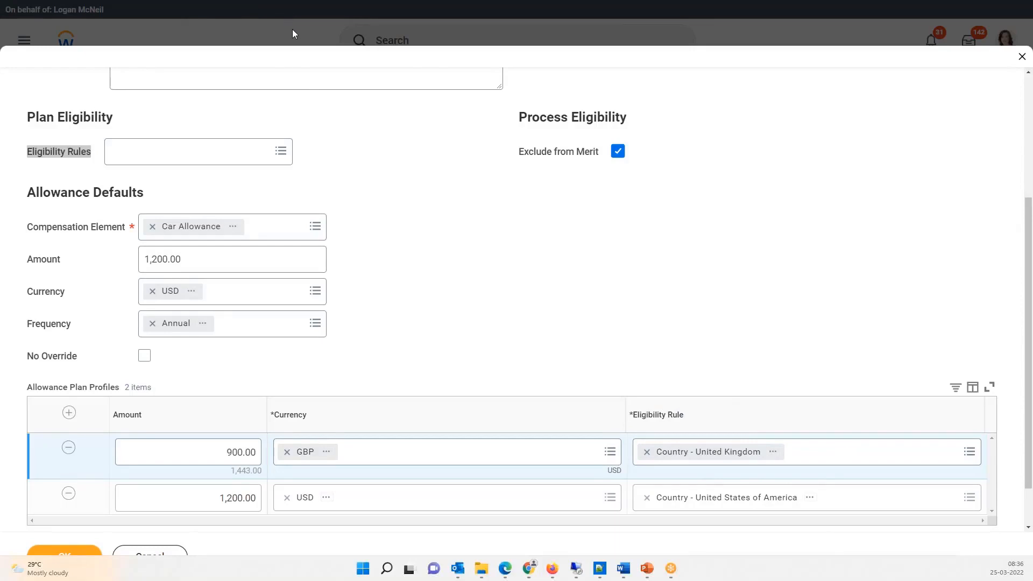
pyautogui.click(292, 30)
pyautogui.moveTo(916, 411)
pyautogui.mouseDown()
pyautogui.moveTo(747, 355)
pyautogui.moveTo(619, 456)
pyautogui.moveTo(723, 535)
pyautogui.moveTo(804, 536)
pyautogui.moveTo(926, 417)
pyautogui.moveTo(923, 397)
pyautogui.mouseUp()
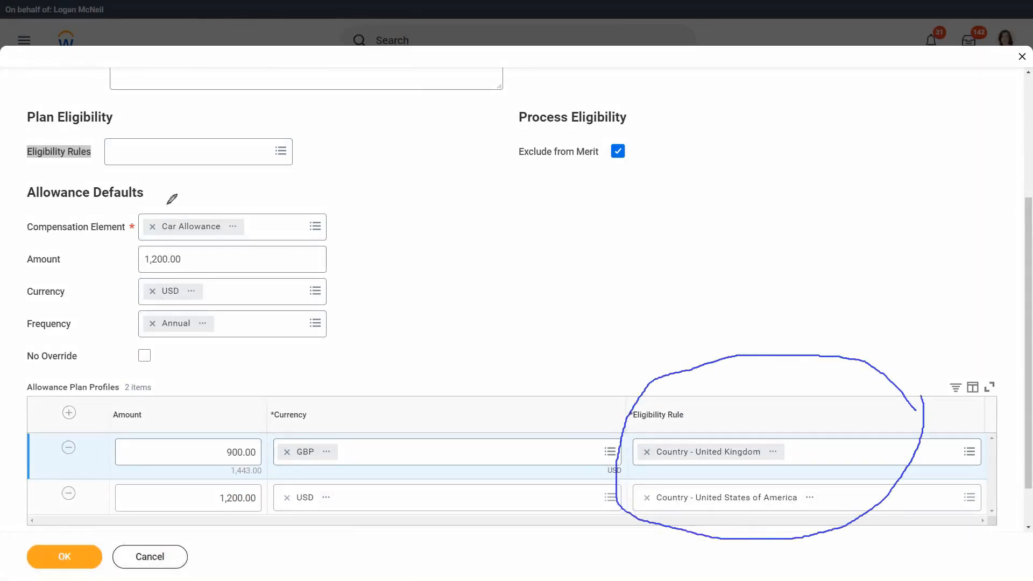
pyautogui.moveTo(307, 155)
pyautogui.mouseDown()
pyautogui.moveTo(308, 133)
pyautogui.moveTo(133, 91)
pyautogui.moveTo(1, 126)
pyautogui.moveTo(32, 169)
pyautogui.moveTo(249, 168)
pyautogui.mouseUp()
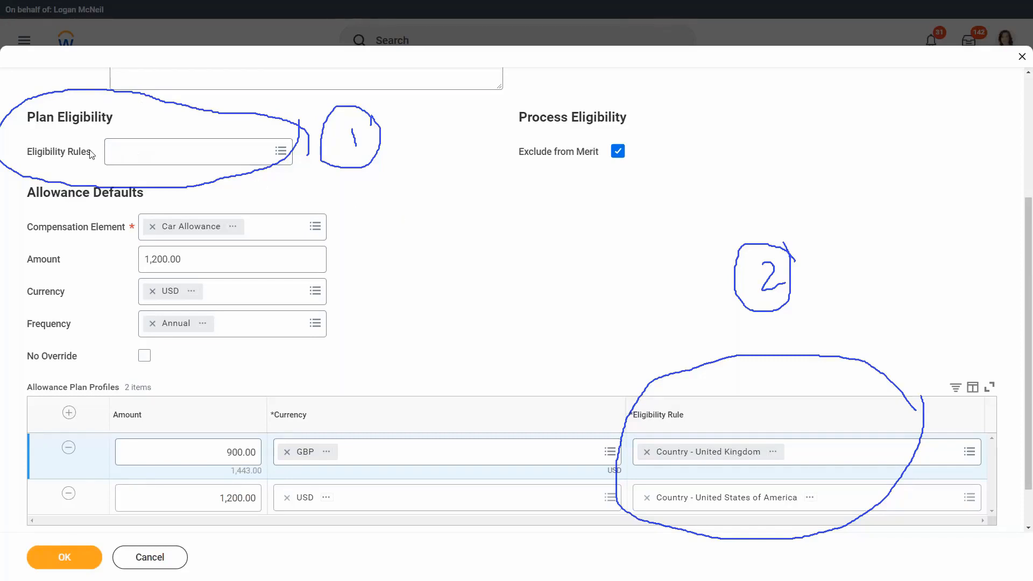
pyautogui.click(74, 156)
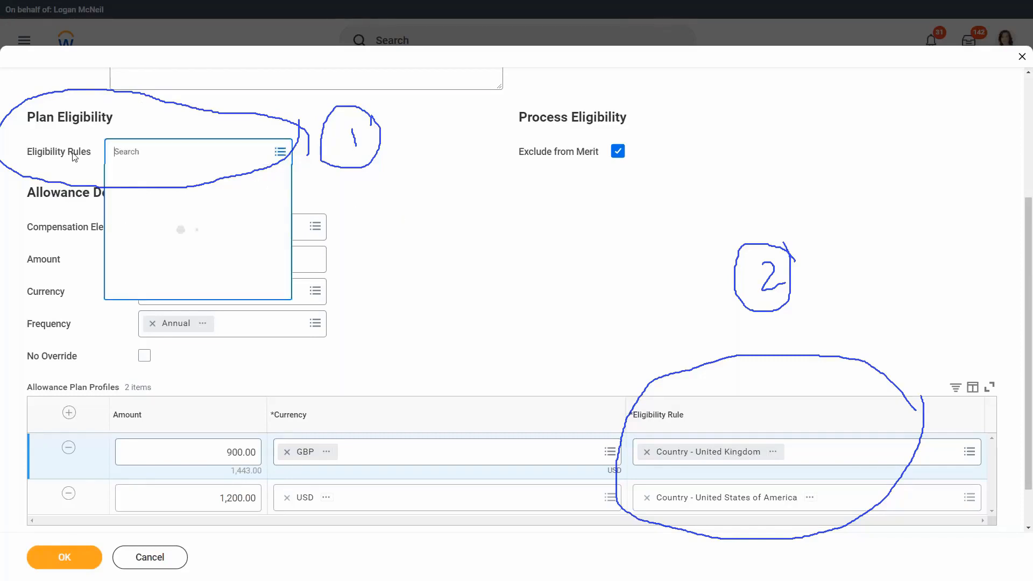
pyautogui.click(479, 169)
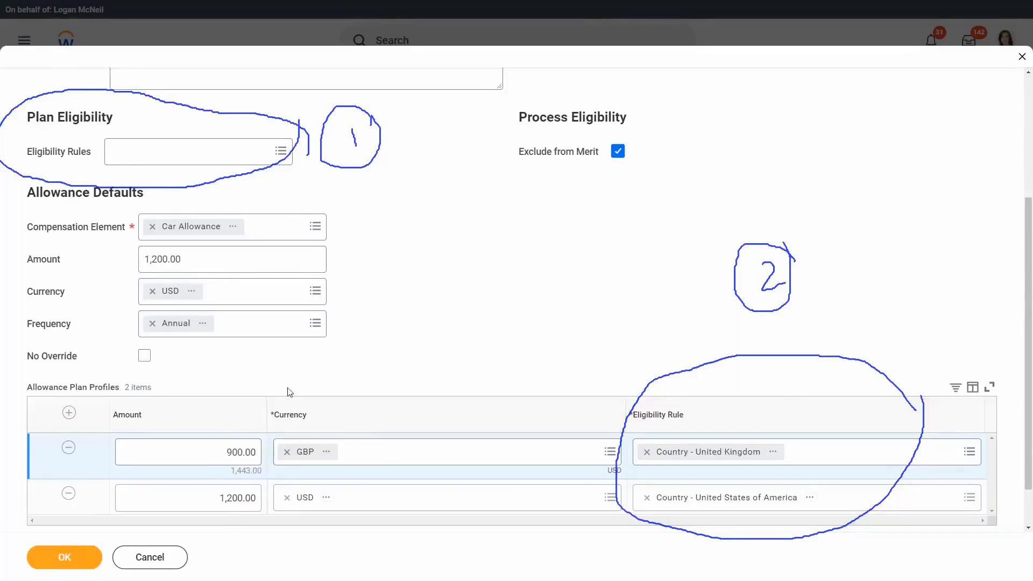
pyautogui.moveTo(206, 459)
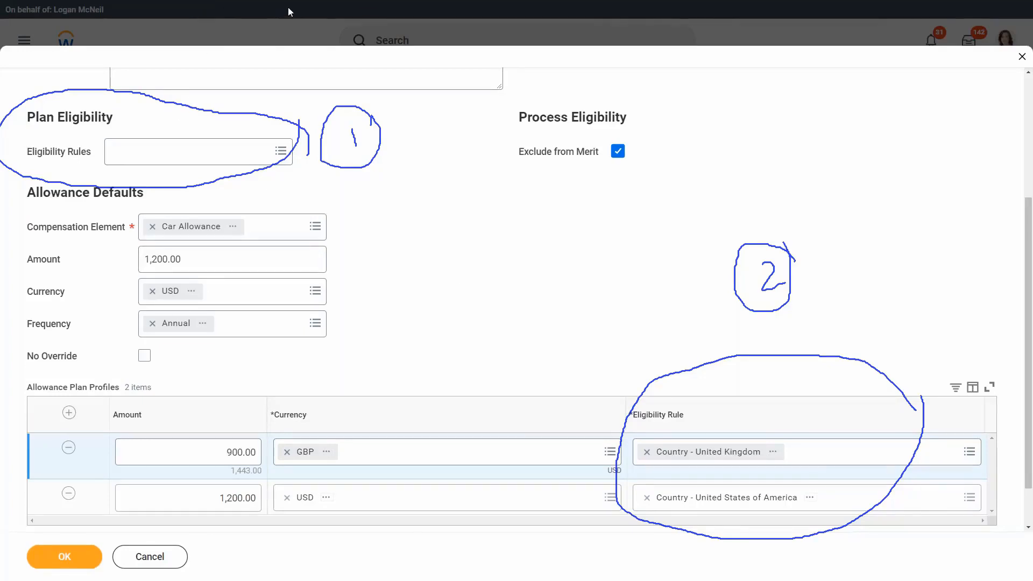
pyautogui.press('Escape')
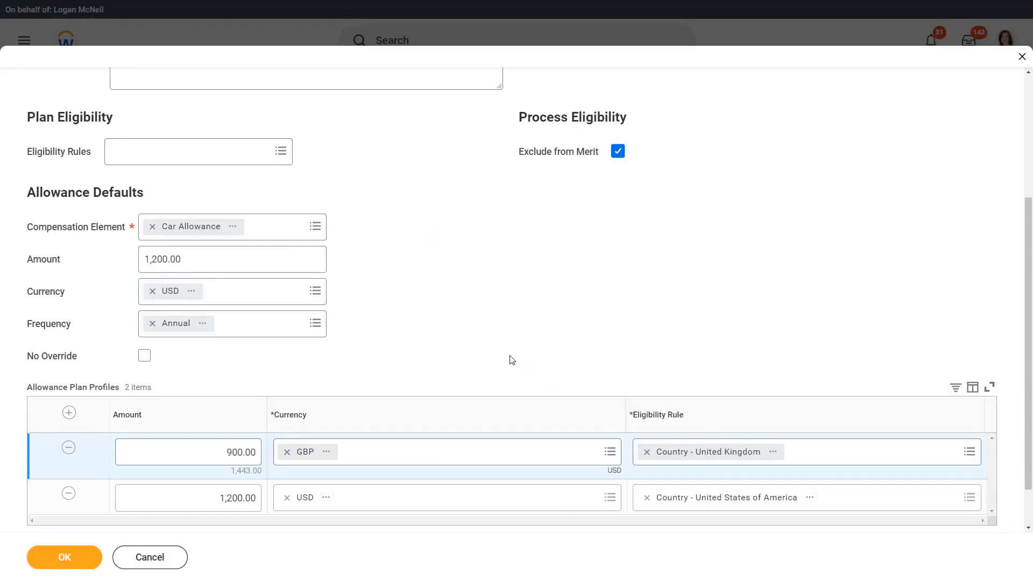
pyautogui.click(193, 260)
pyautogui.moveTo(192, 260); pyautogui.dragTo(124, 275)
pyautogui.click(468, 248)
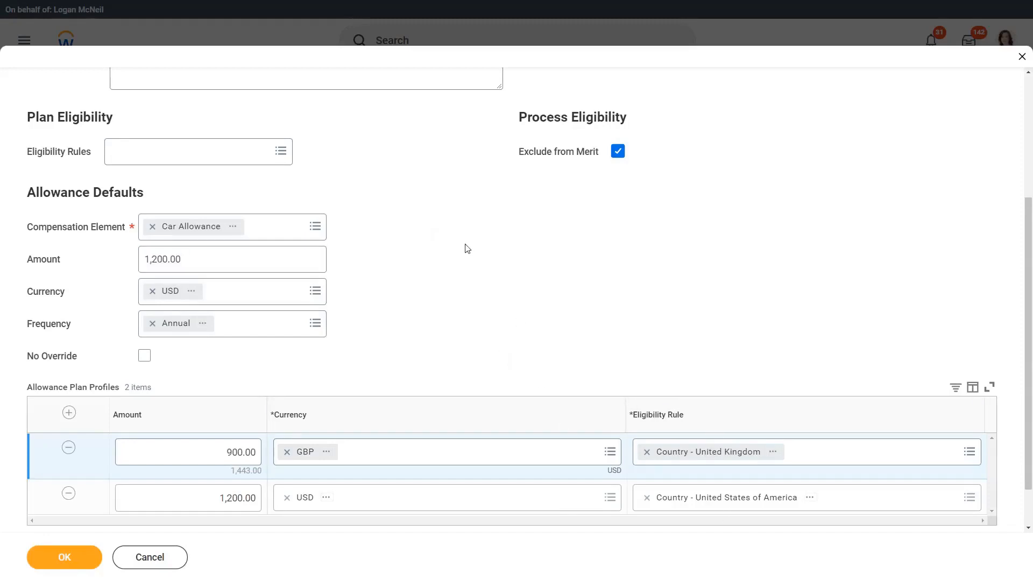